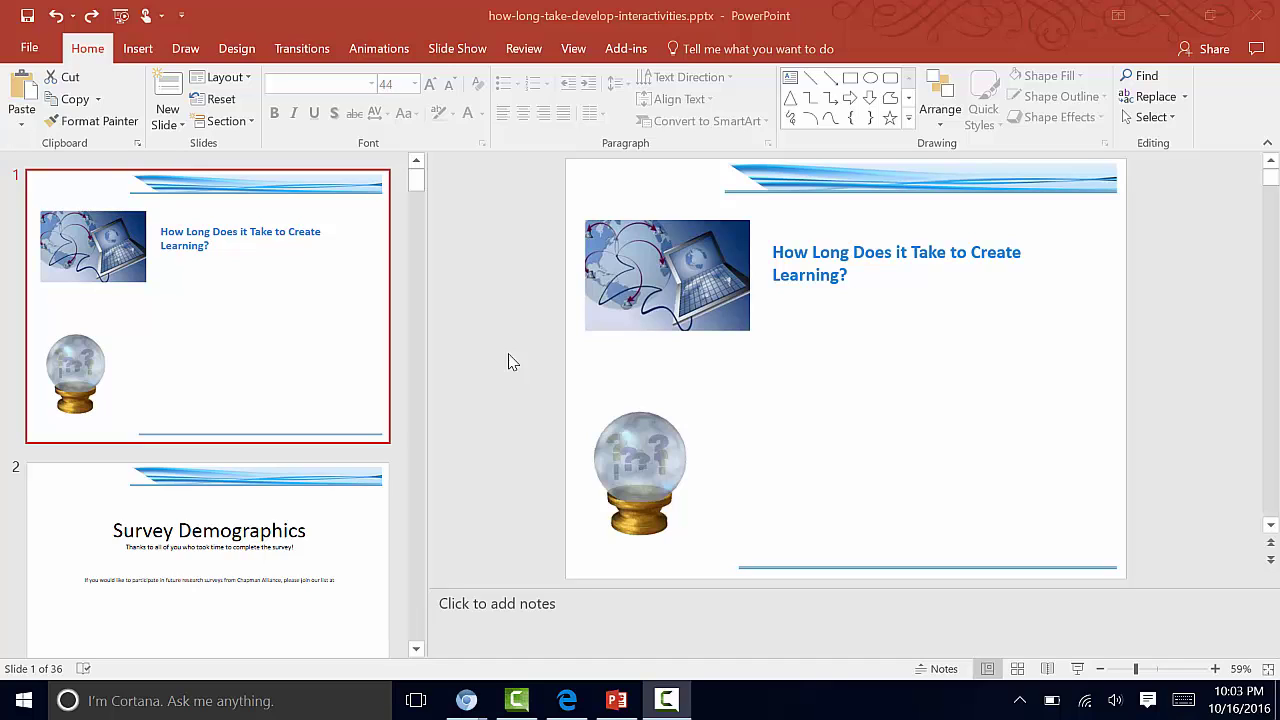
Step: Switch the ribbon to the View tab for the 36-slide presentation
{"action": "left_click", "coordinate": [573, 49]}
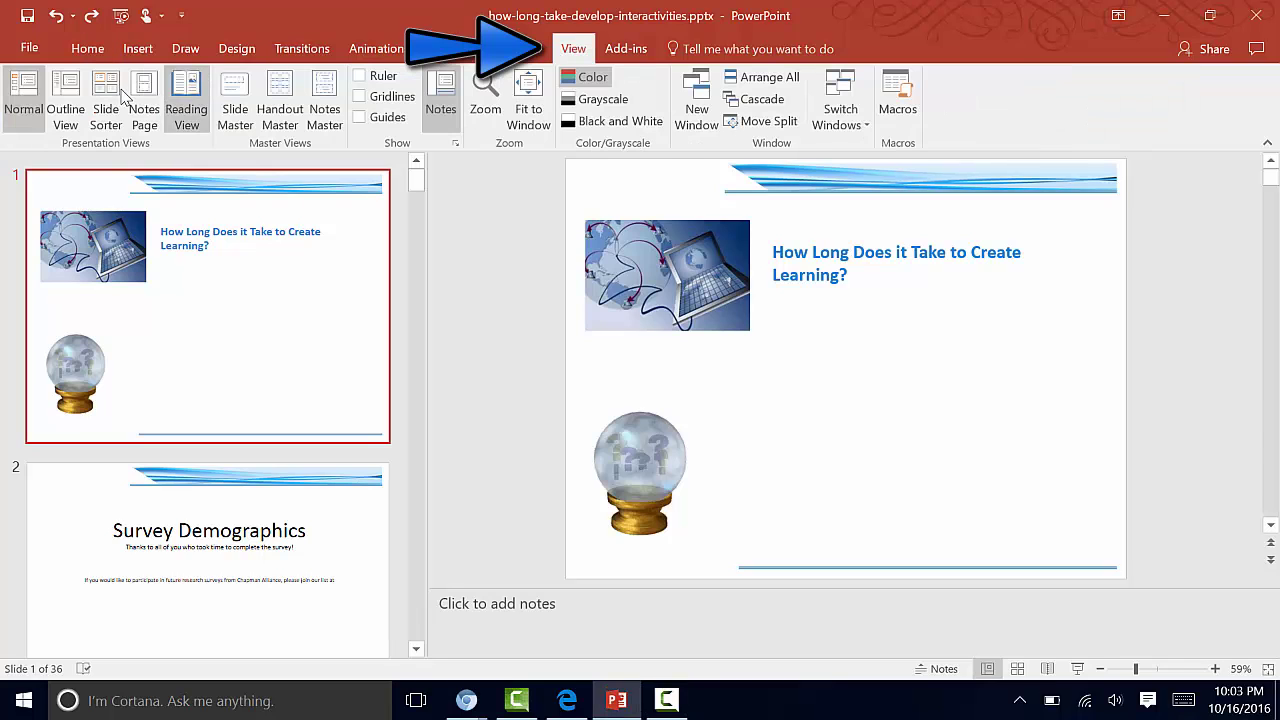
Step: Switch to Outline View and scroll the outline, confirming slides 1 and 3 have no outline text
{"action": "left_click", "coordinate": [66, 100]}
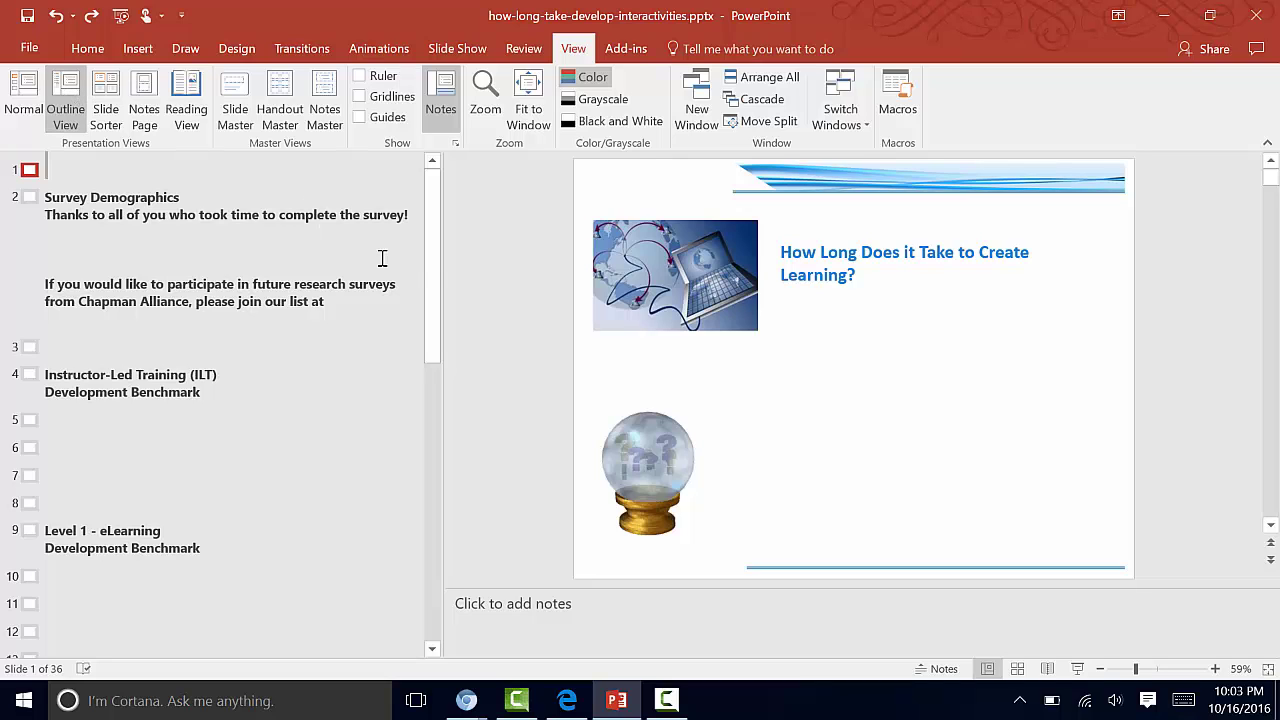
{"action": "mouse_move", "coordinate": [432, 265]}
{"action": "left_mouse_down"}
{"action": "mouse_move", "coordinate": [430, 491]}
{"action": "mouse_move", "coordinate": [443, 260]}
{"action": "left_mouse_up"}
Step: Show the globe-and-laptop picture's alt text in Format Picture, revealing the description 'main logo.jpg'
{"action": "left_click", "coordinate": [661, 273]}
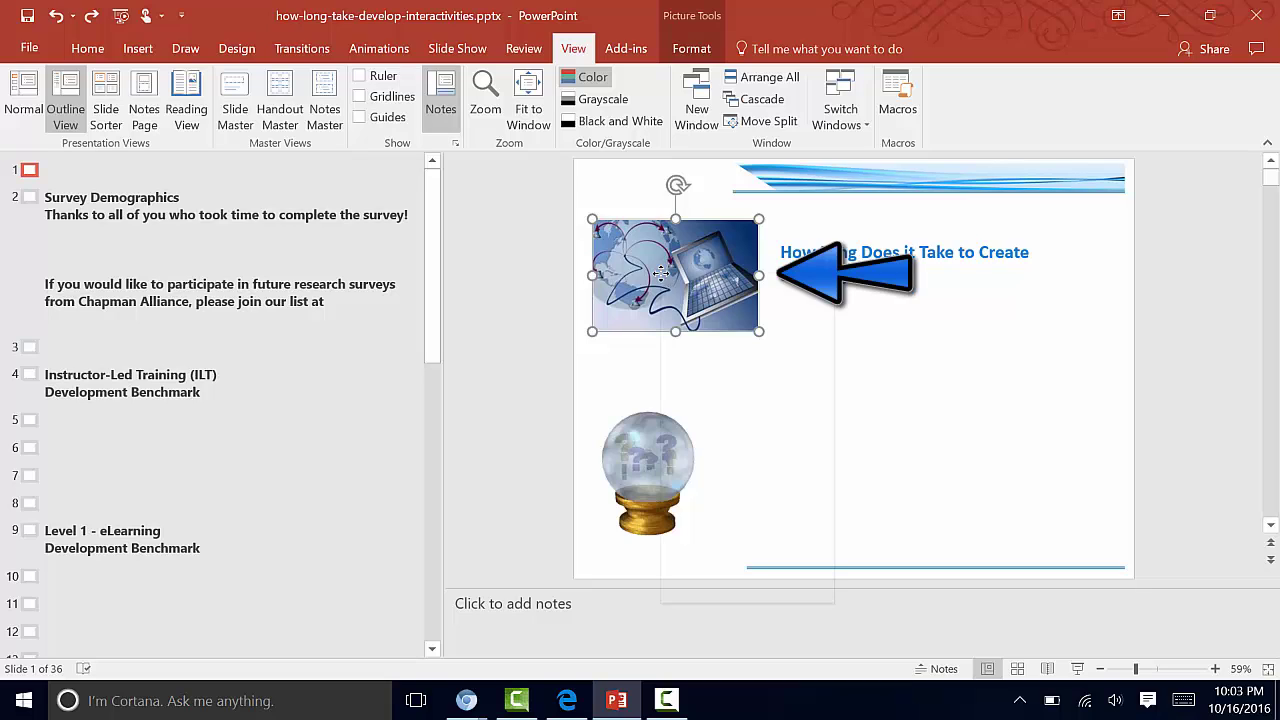
{"action": "right_click", "coordinate": [661, 273]}
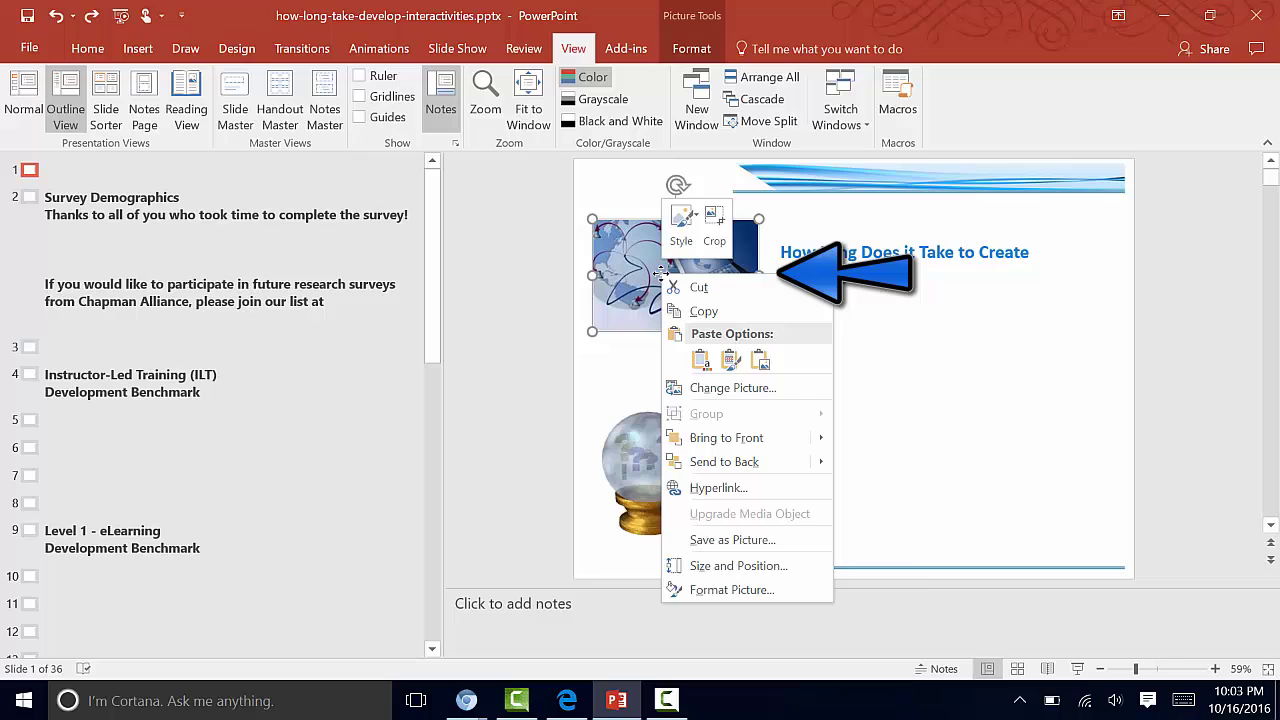
{"action": "left_click", "coordinate": [745, 590]}
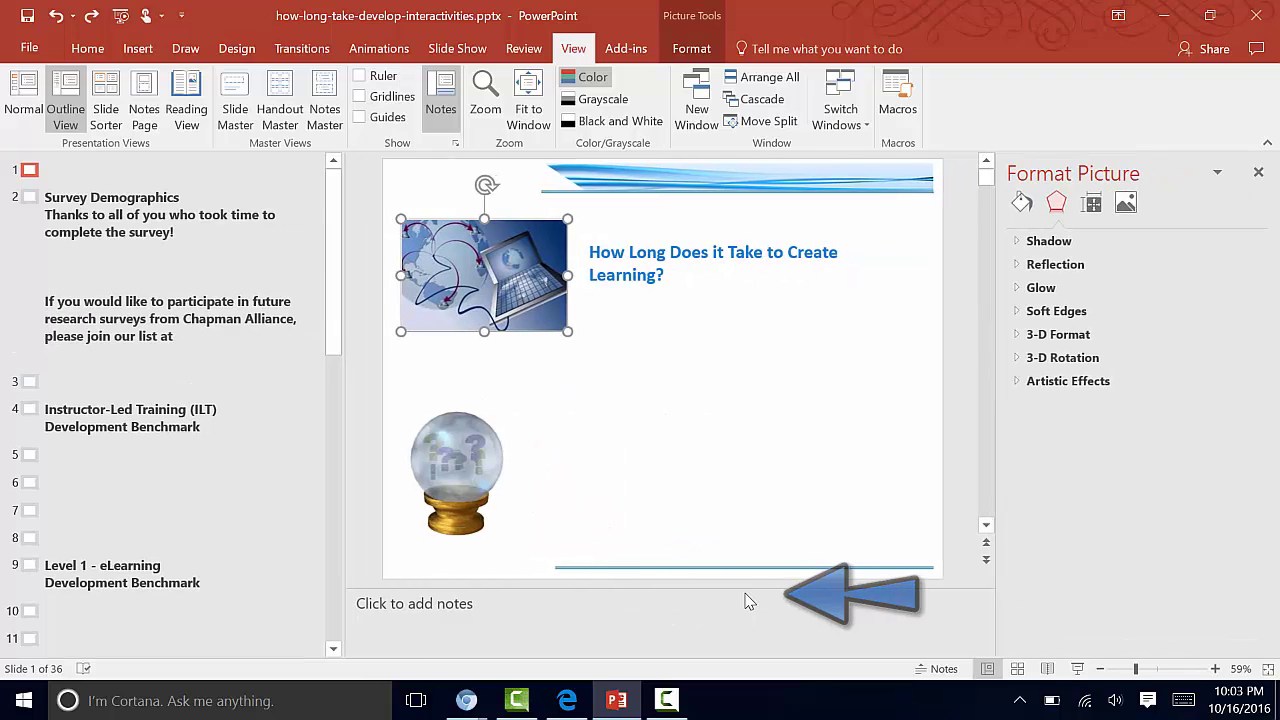
{"action": "left_click", "coordinate": [1093, 204]}
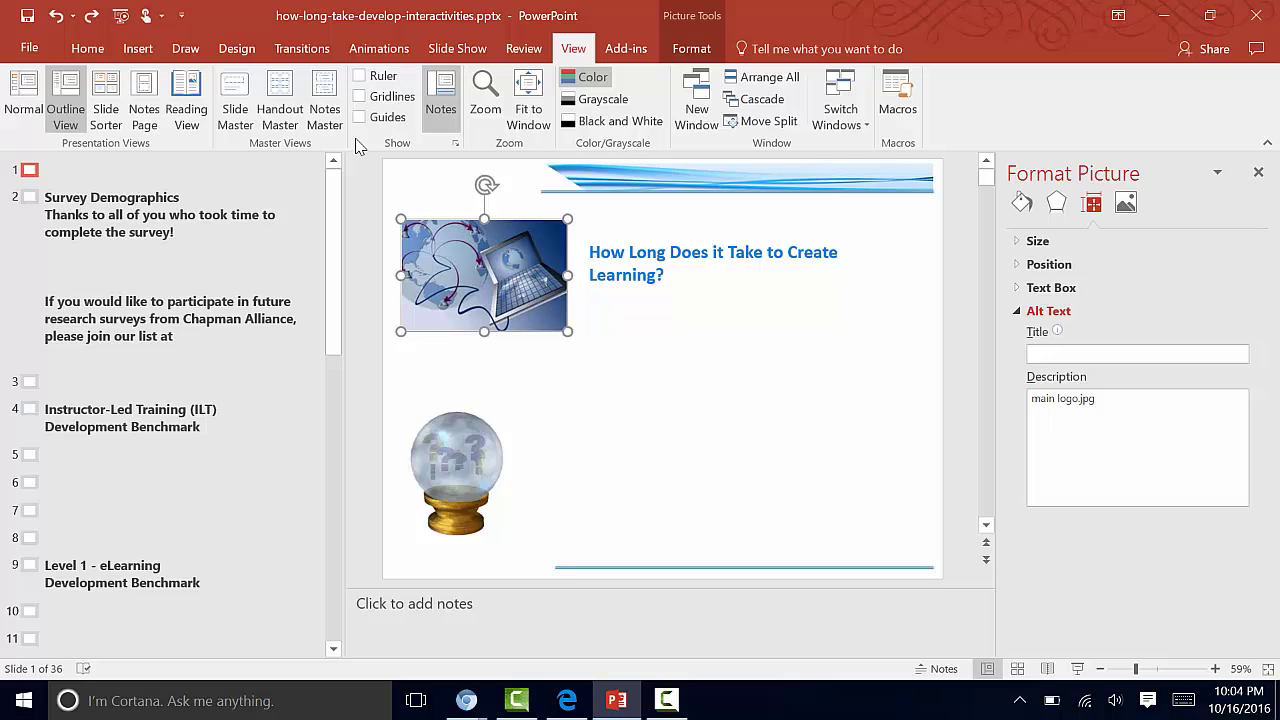
Step: Open the Selection pane from Home > Arrange to list slide 1's six objects
{"action": "left_click", "coordinate": [79, 47]}
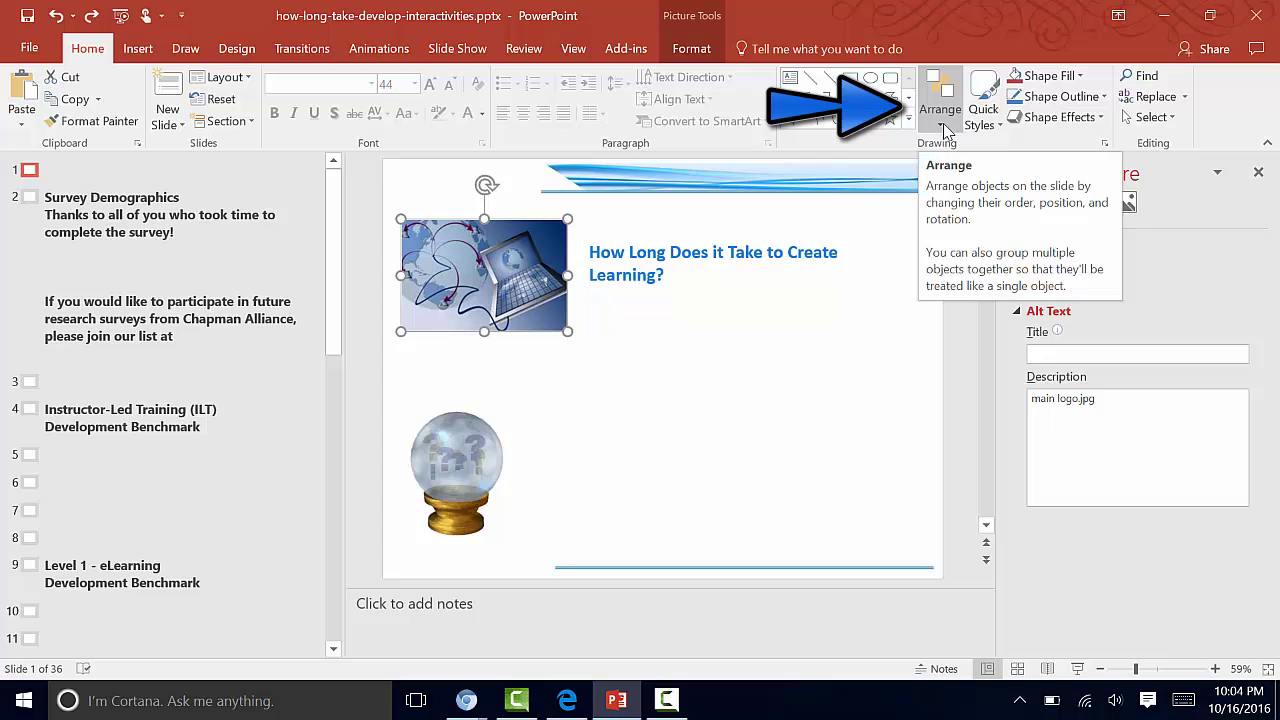
{"action": "left_click", "coordinate": [943, 124]}
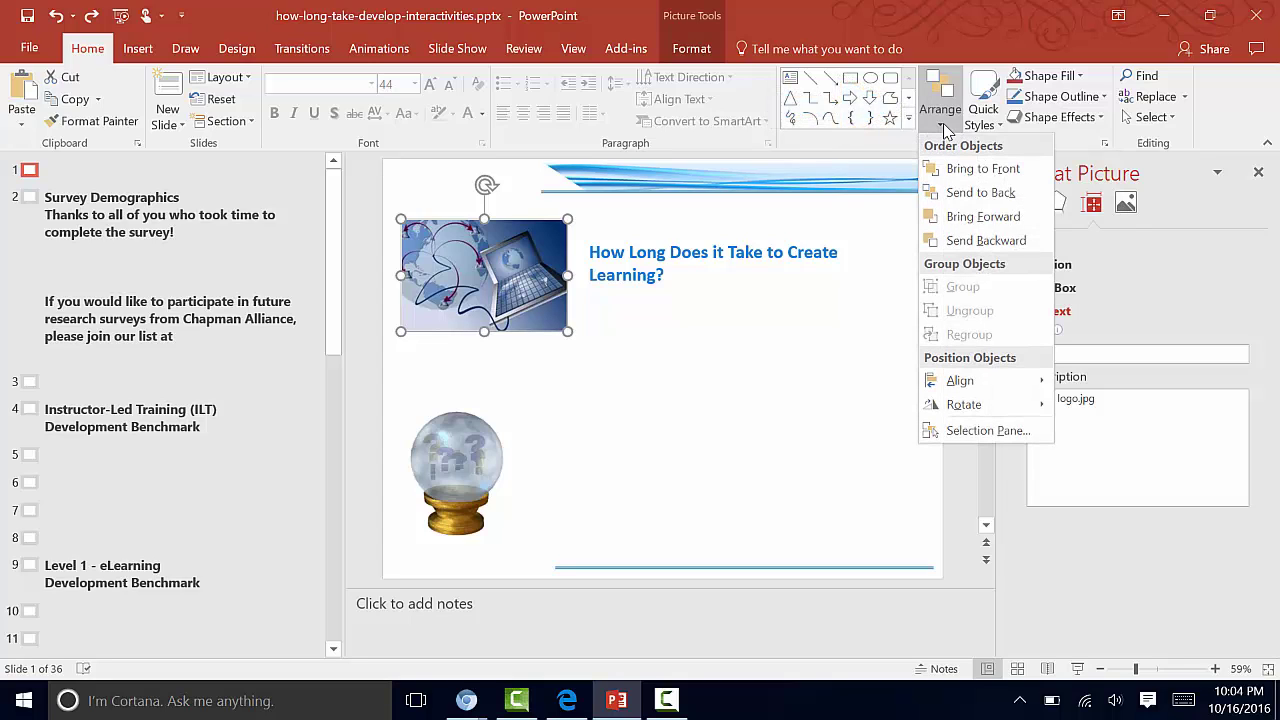
{"action": "left_click", "coordinate": [955, 431]}
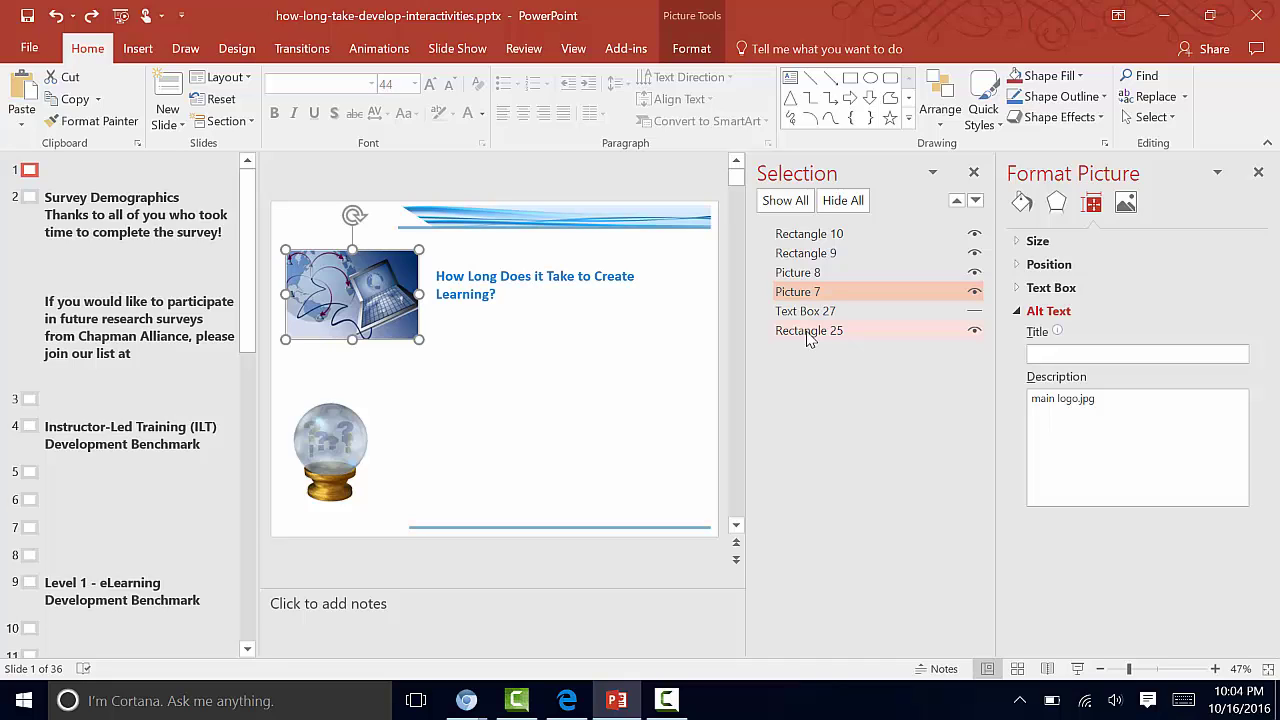
{"action": "left_click", "coordinate": [808, 332]}
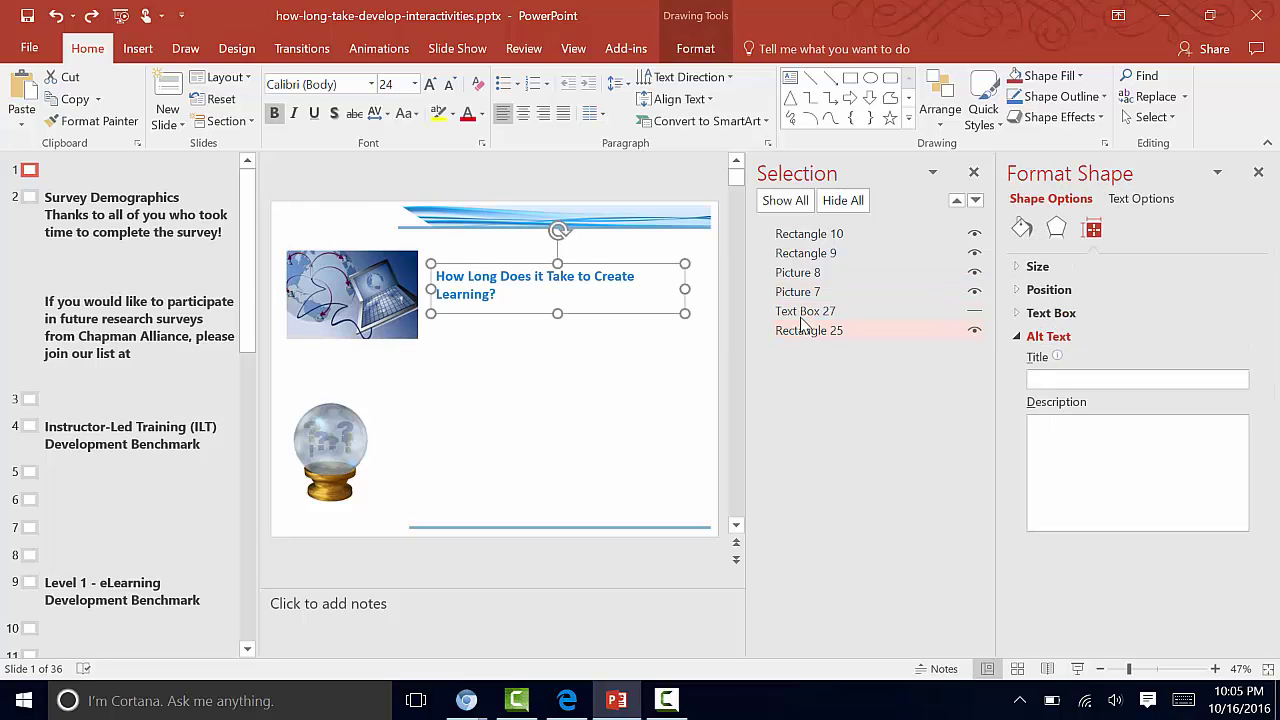
{"action": "left_click", "coordinate": [802, 314]}
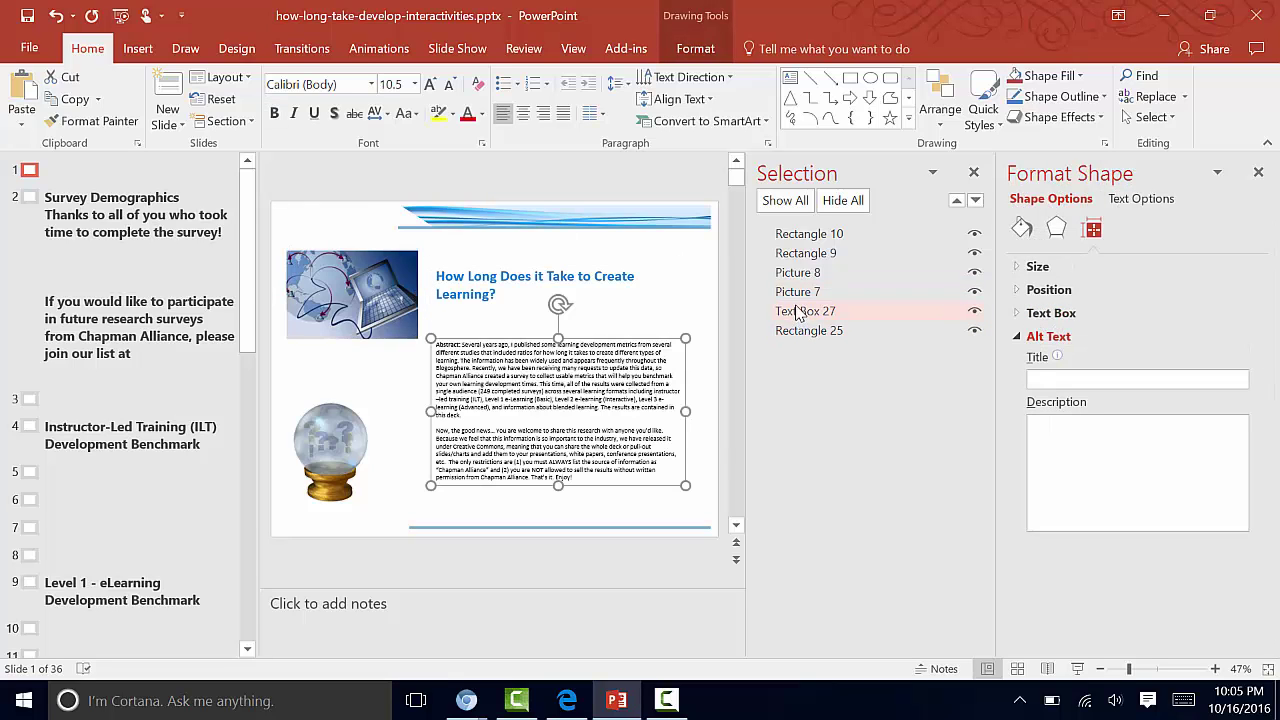
{"action": "left_click", "coordinate": [797, 294]}
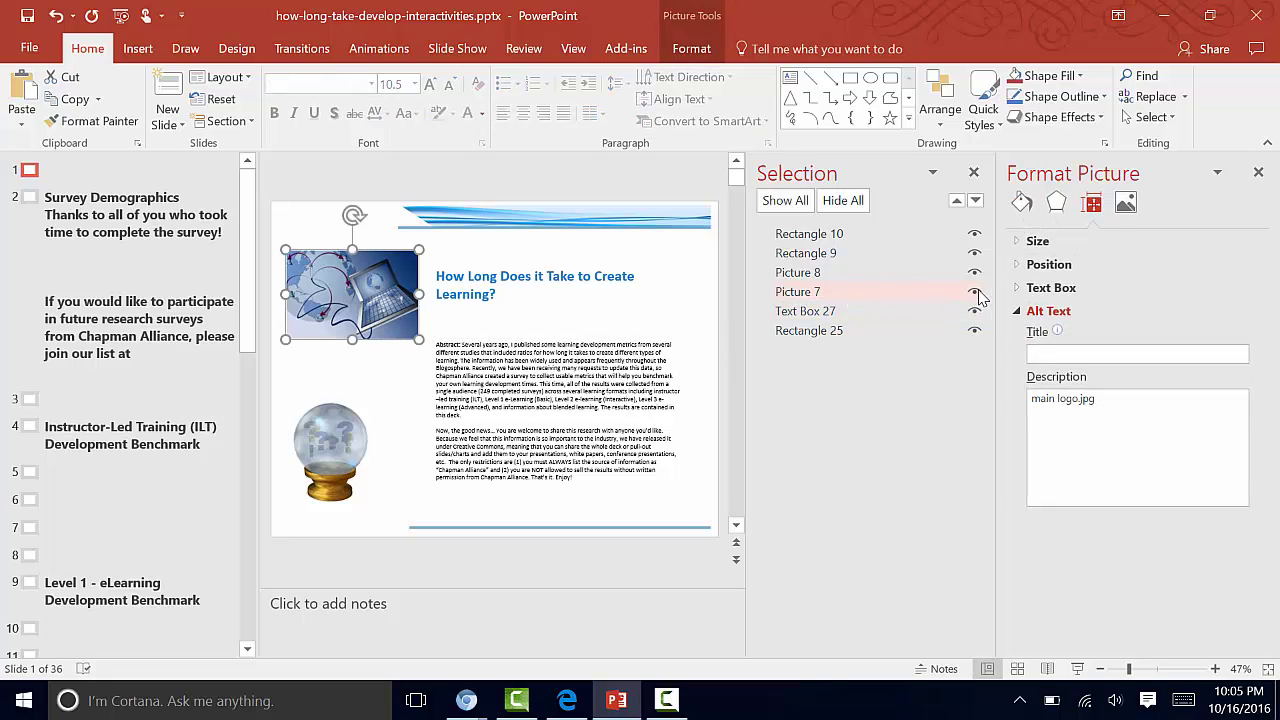
{"action": "left_click", "coordinate": [975, 294]}
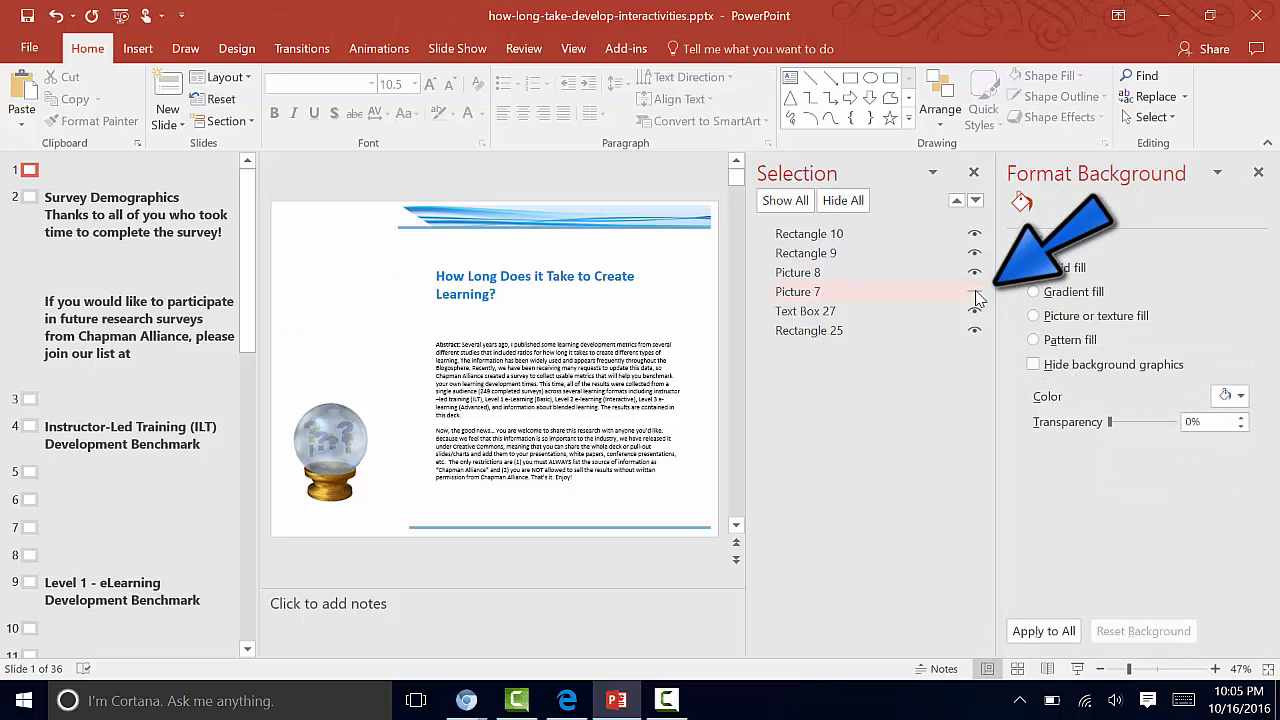
{"action": "left_click", "coordinate": [975, 294]}
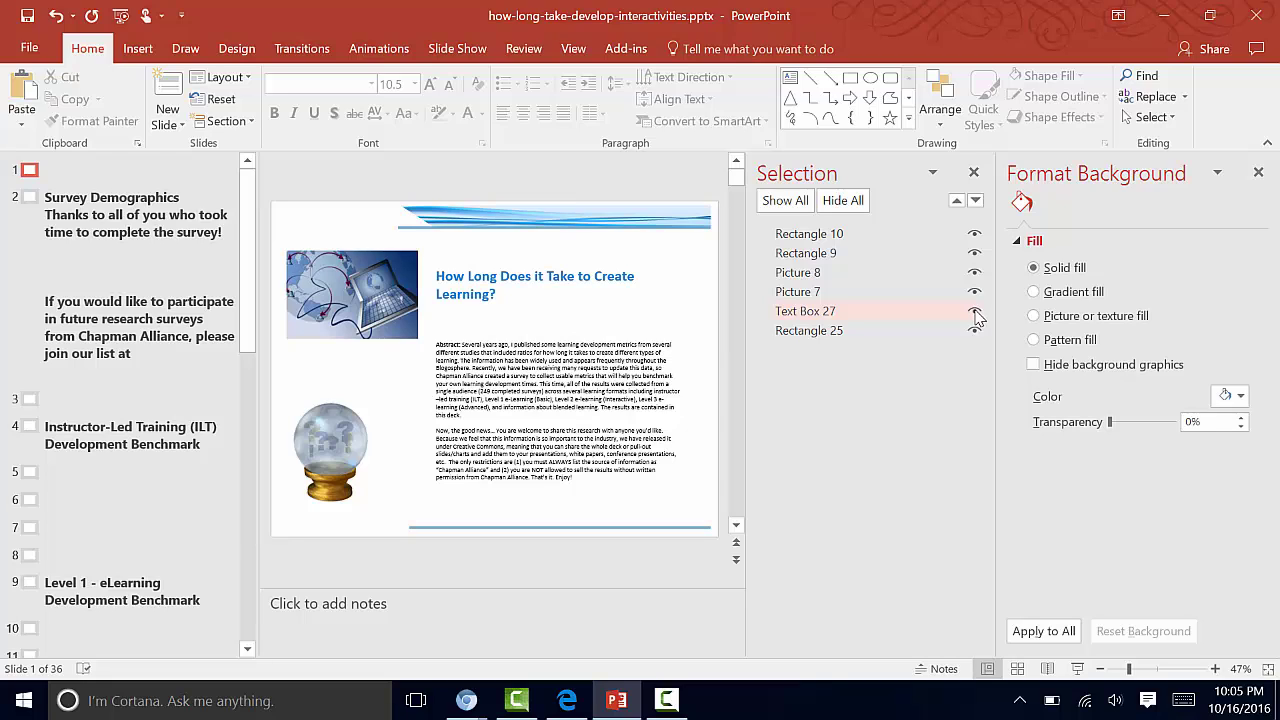
{"action": "left_click", "coordinate": [975, 313]}
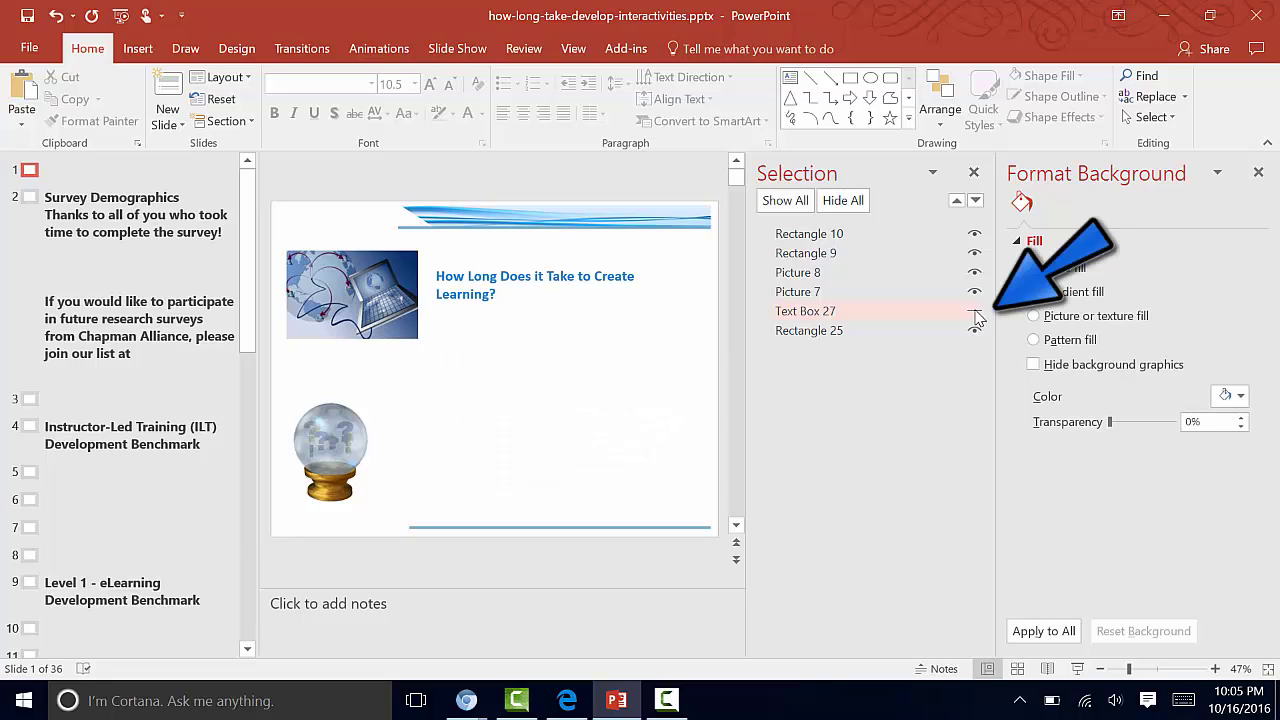
{"action": "left_click", "coordinate": [975, 313]}
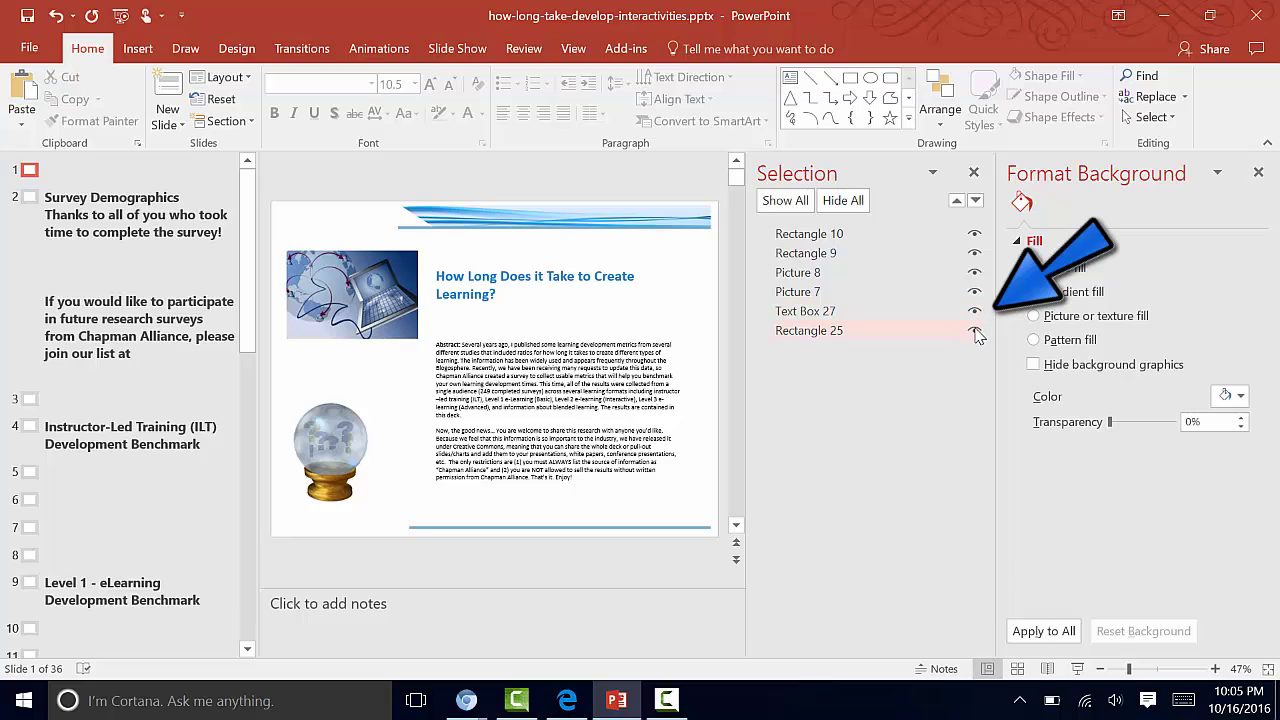
{"action": "left_click", "coordinate": [975, 331]}
{"action": "left_click", "coordinate": [975, 331]}
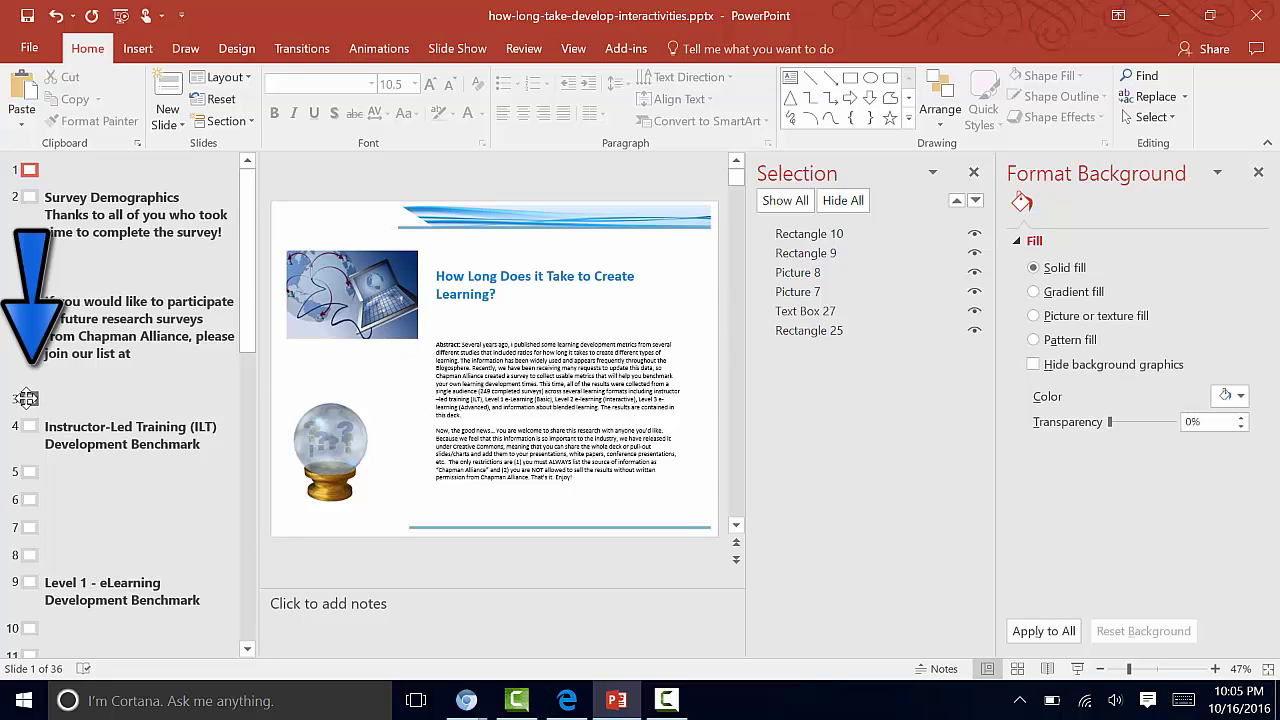
{"action": "left_click", "coordinate": [28, 399]}
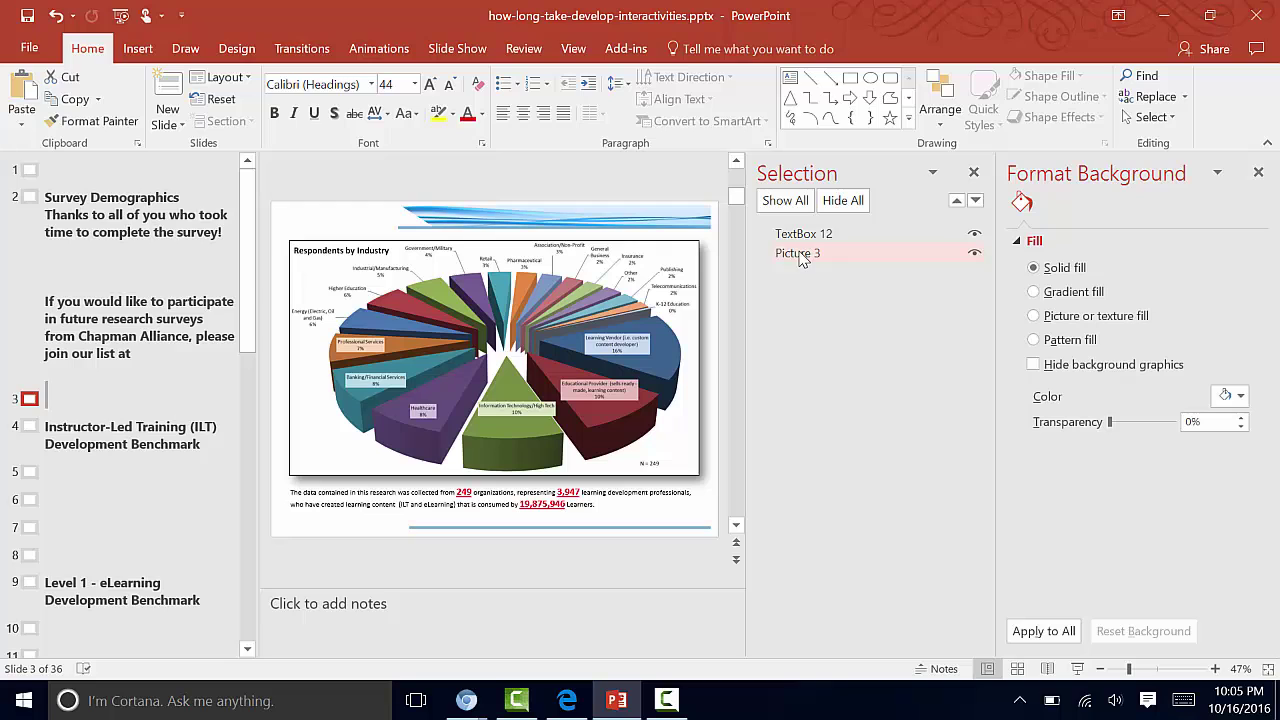
{"action": "left_click", "coordinate": [800, 256]}
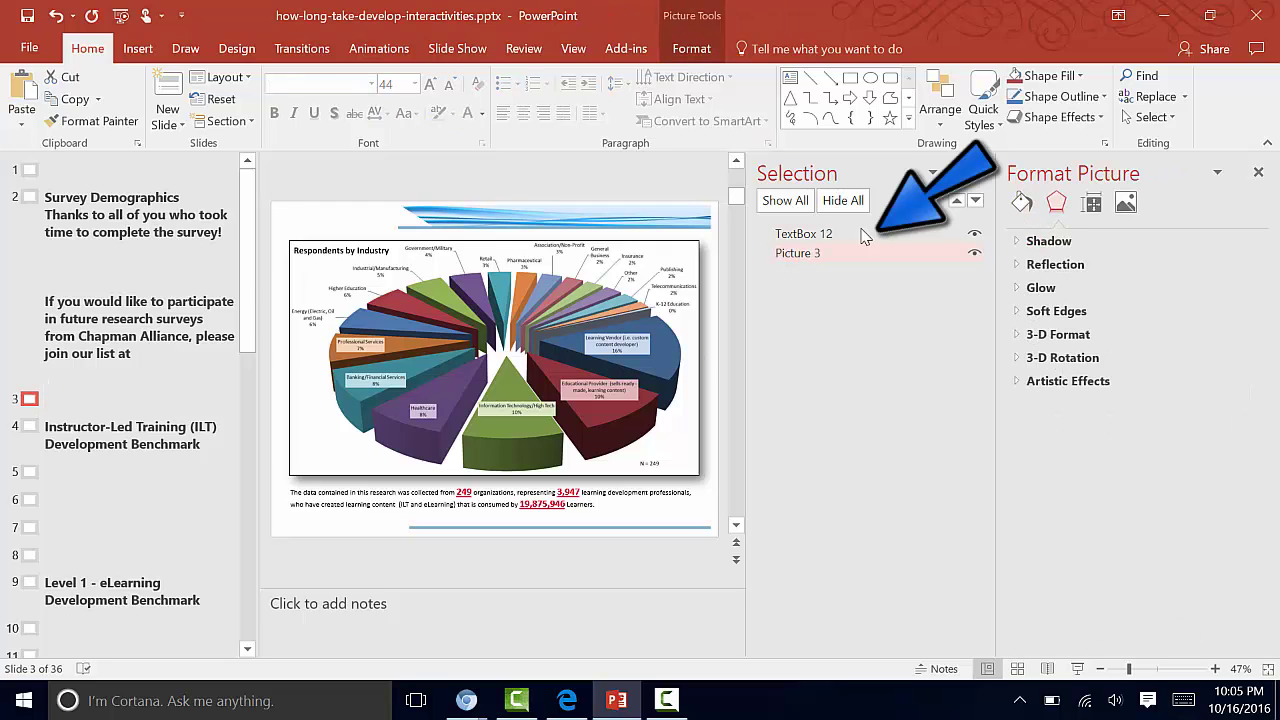
{"action": "left_click", "coordinate": [975, 256]}
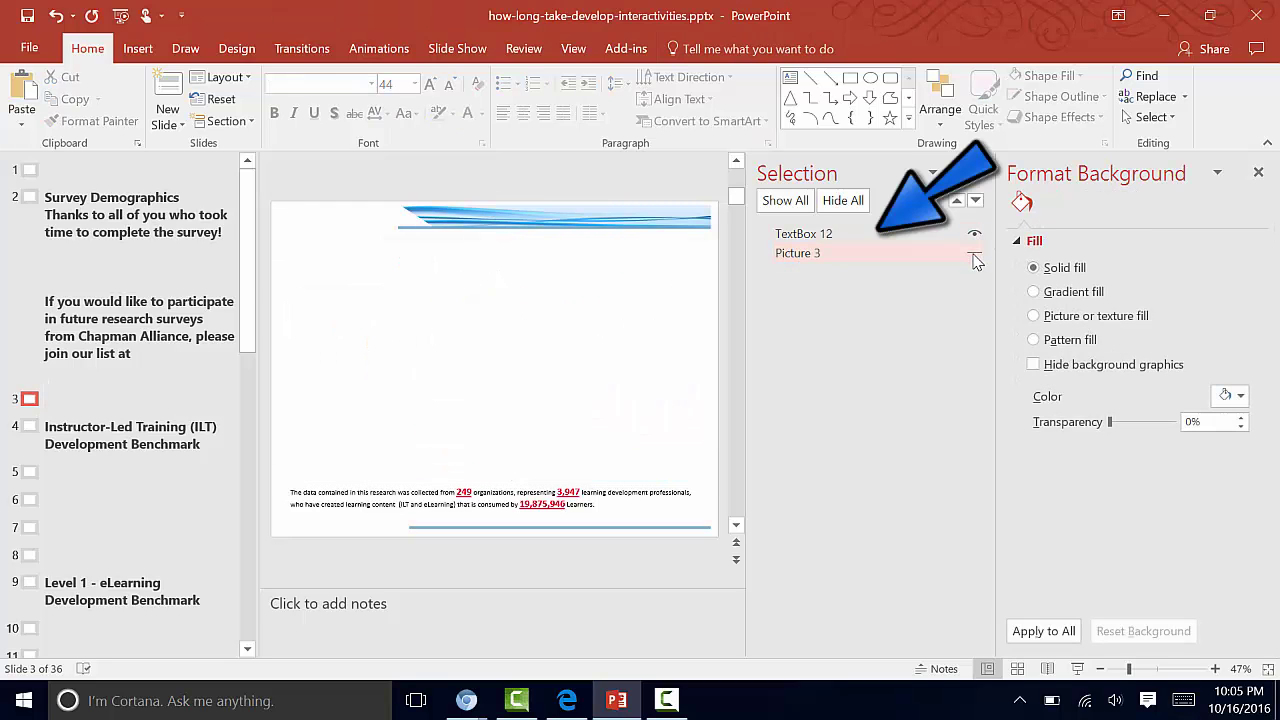
{"action": "left_click", "coordinate": [975, 256]}
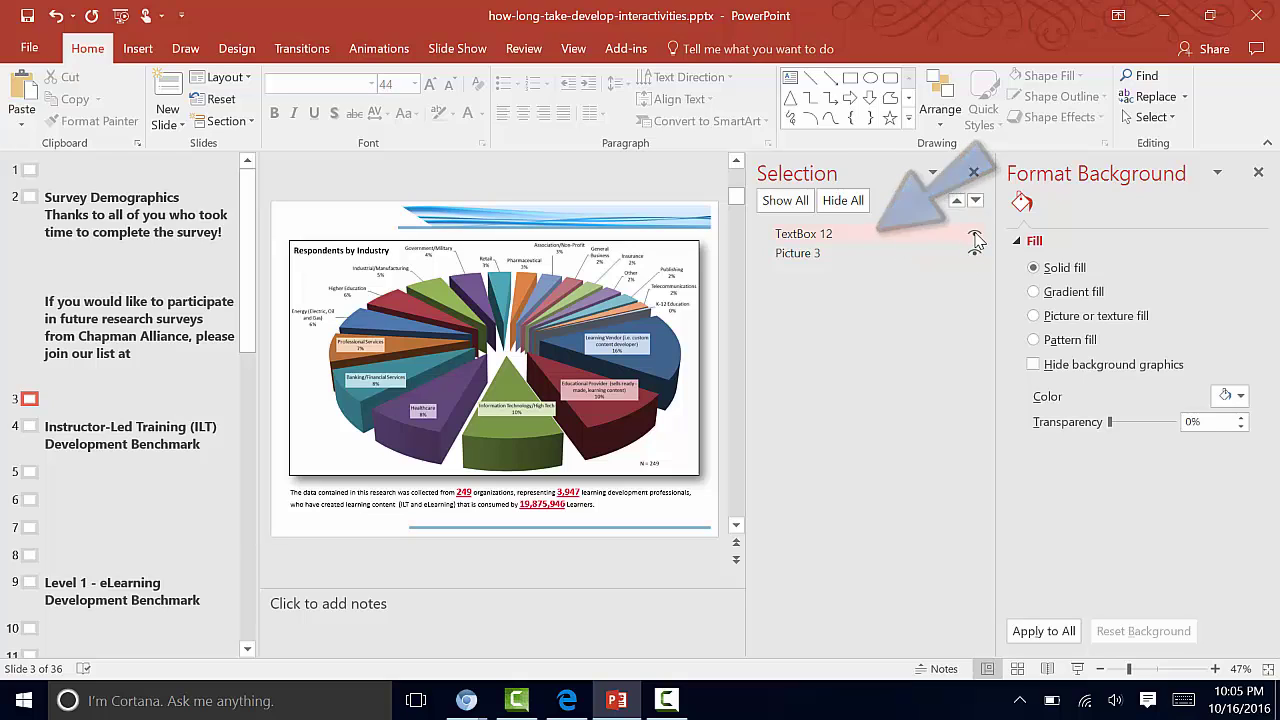
{"action": "left_click", "coordinate": [975, 234]}
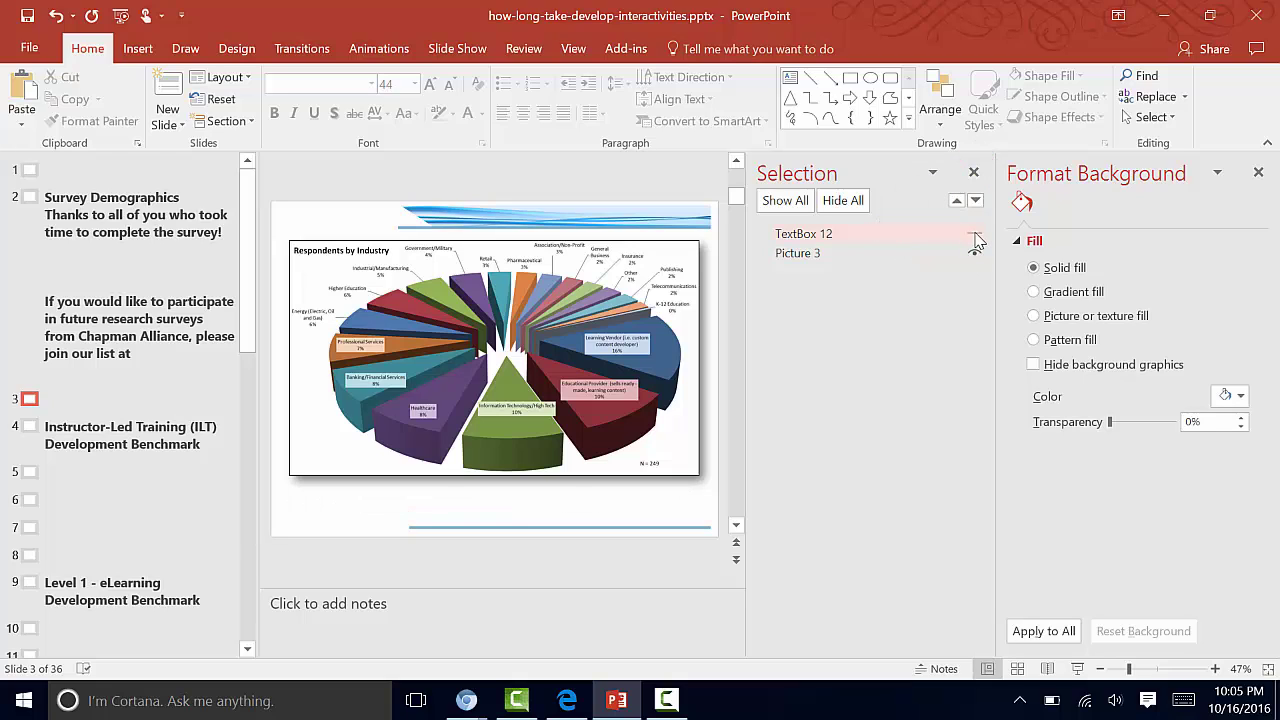
{"action": "left_click", "coordinate": [975, 234]}
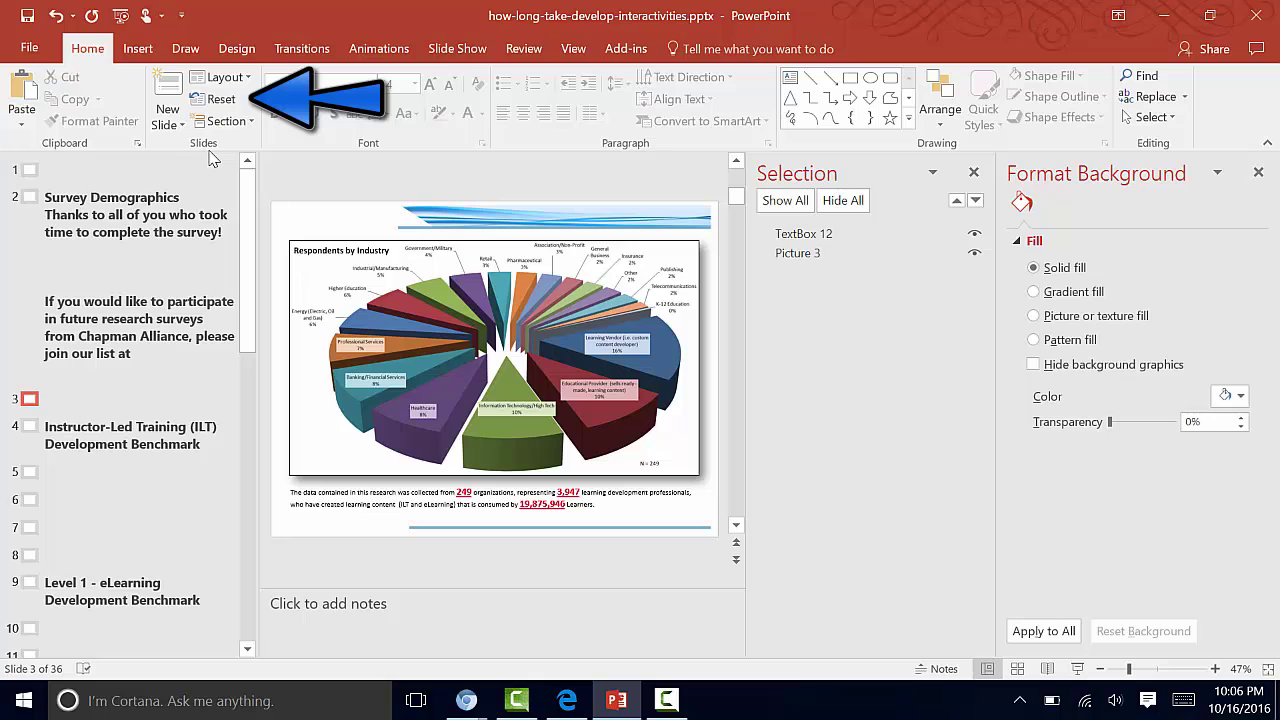
Step: Reset slide 3 to its default placeholders and select the empty Title 1 placeholder
{"action": "left_click", "coordinate": [216, 100]}
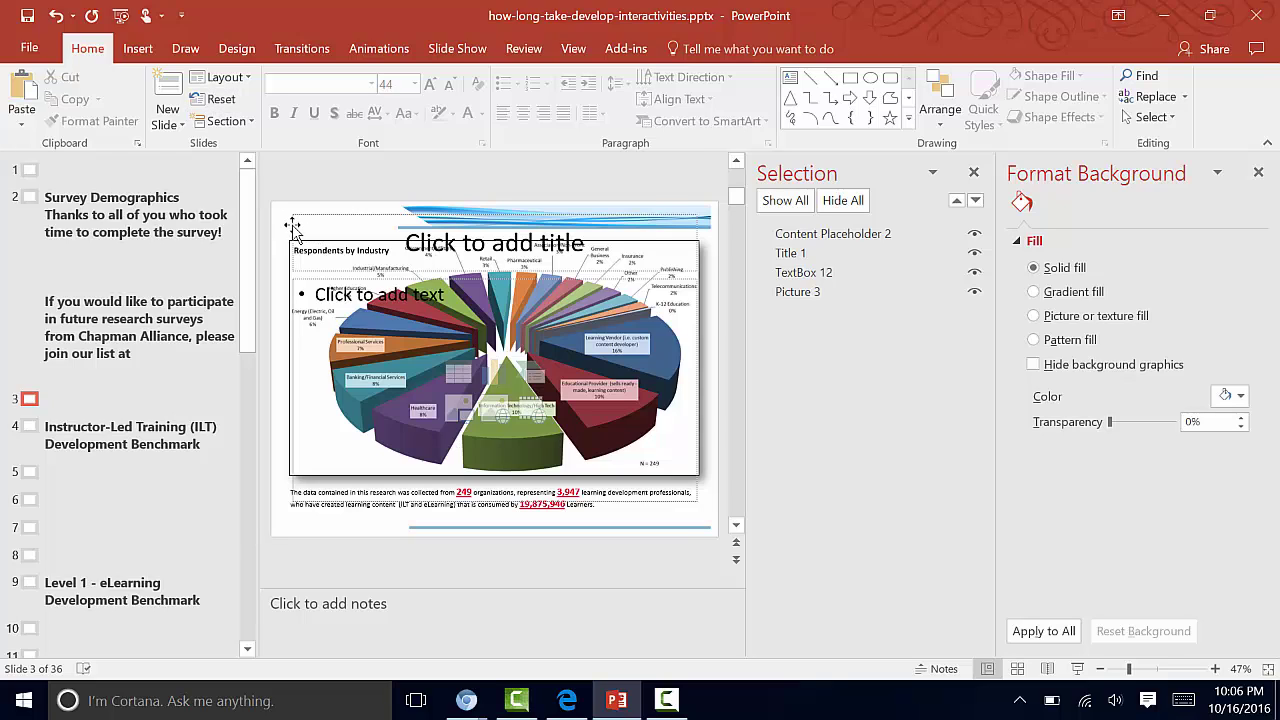
{"action": "left_click", "coordinate": [424, 256]}
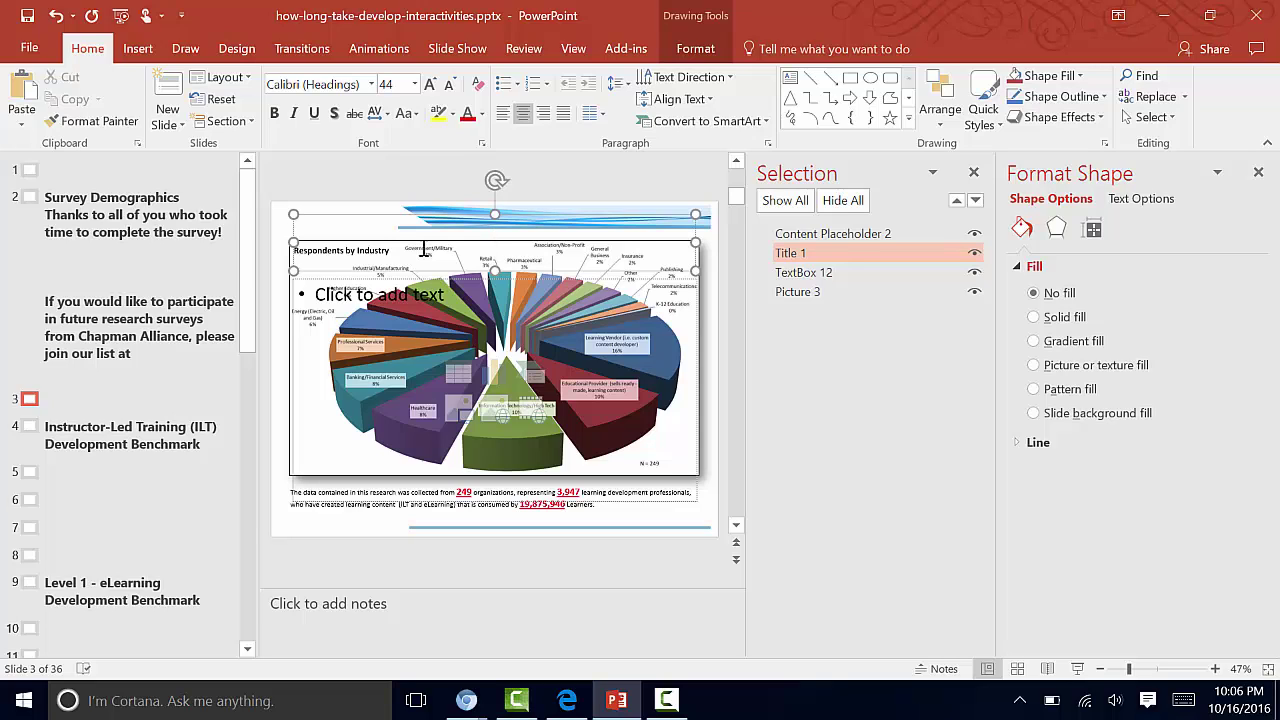
Step: Enter the title 'Industry Percentages' and drag the title box's bottom edge up above the chart
{"action": "type", "text": "I"}
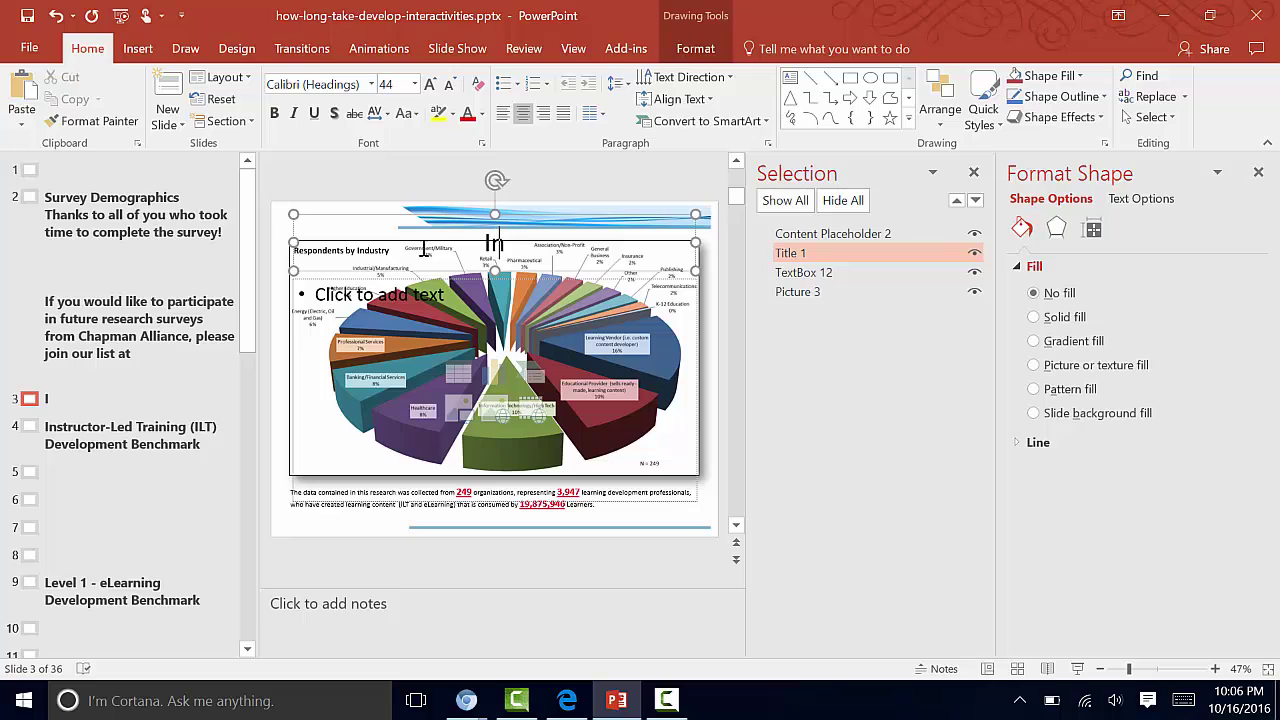
{"action": "type", "text": "ndus"}
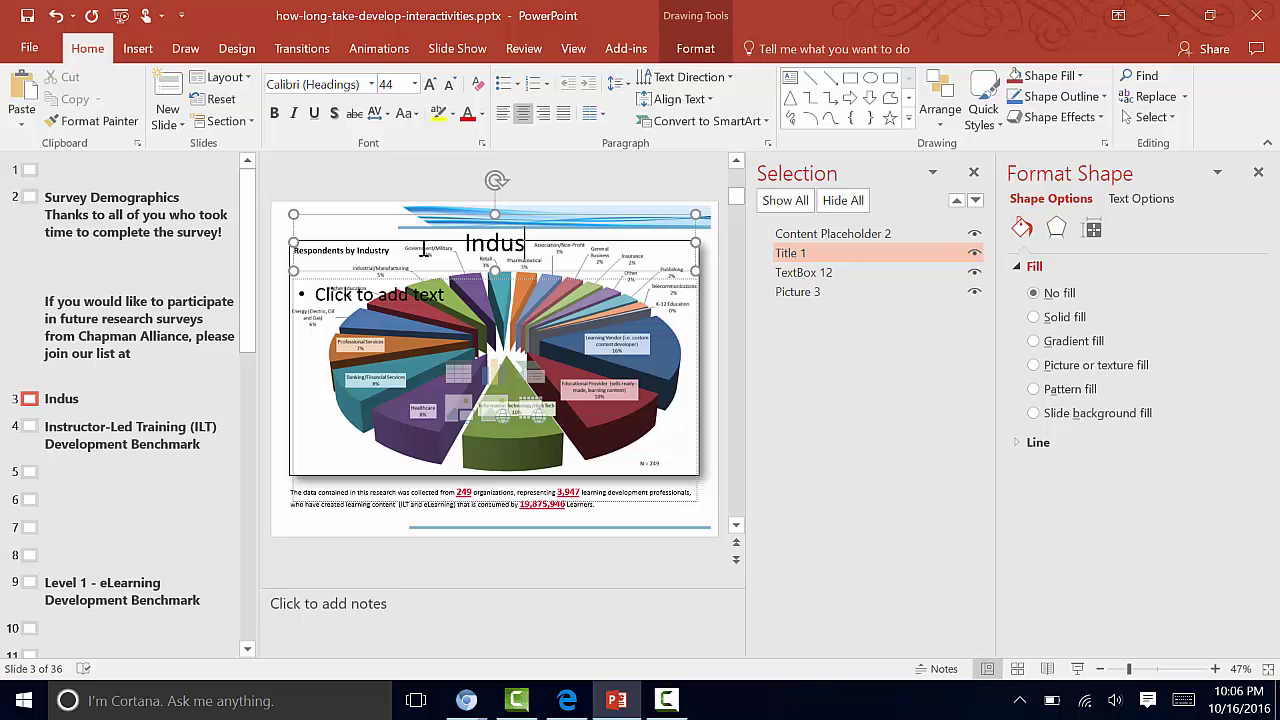
{"action": "type", "text": "try Ferc"}
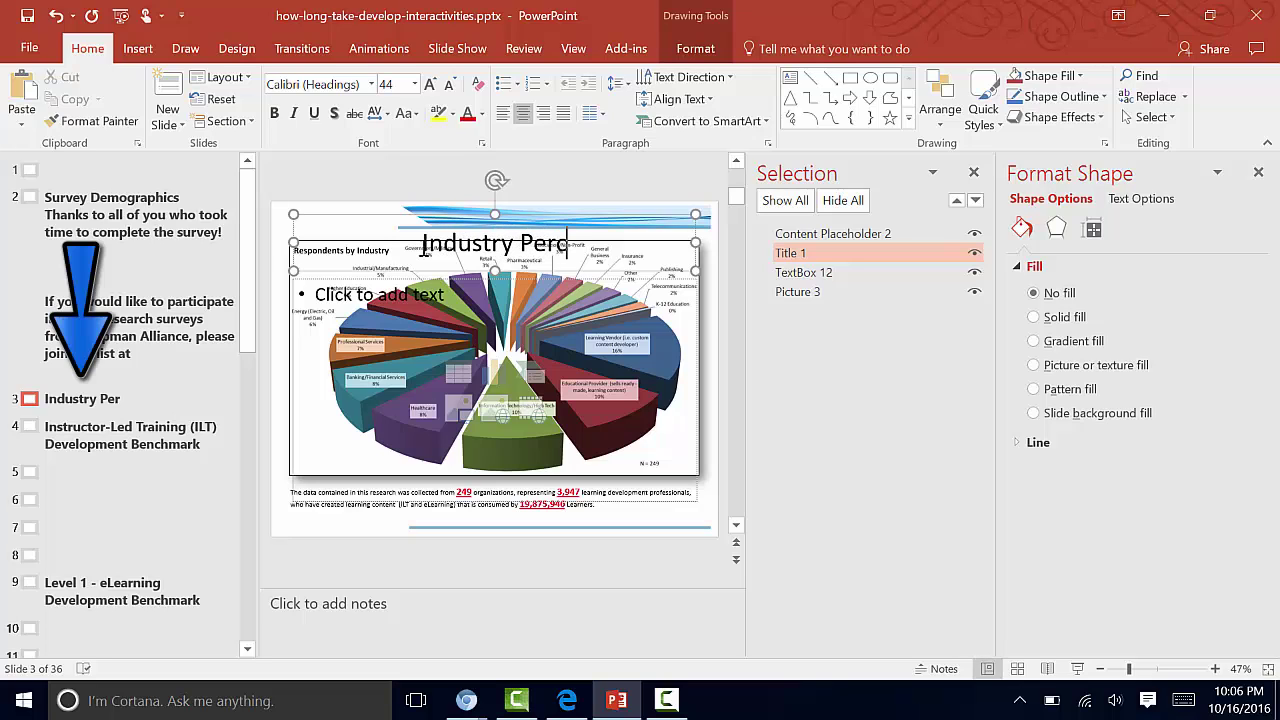
{"action": "type", "text": "entages"}
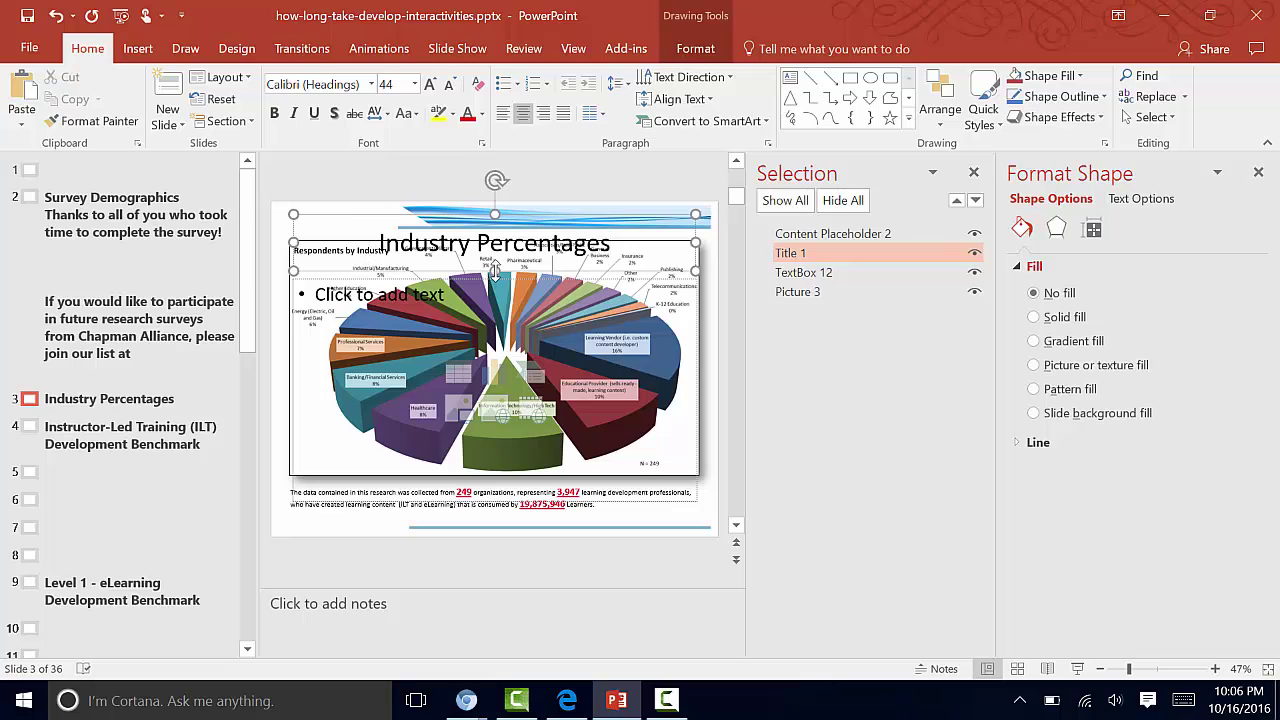
{"action": "left_click_drag", "start_coordinate": [494, 270], "coordinate": [496, 240]}
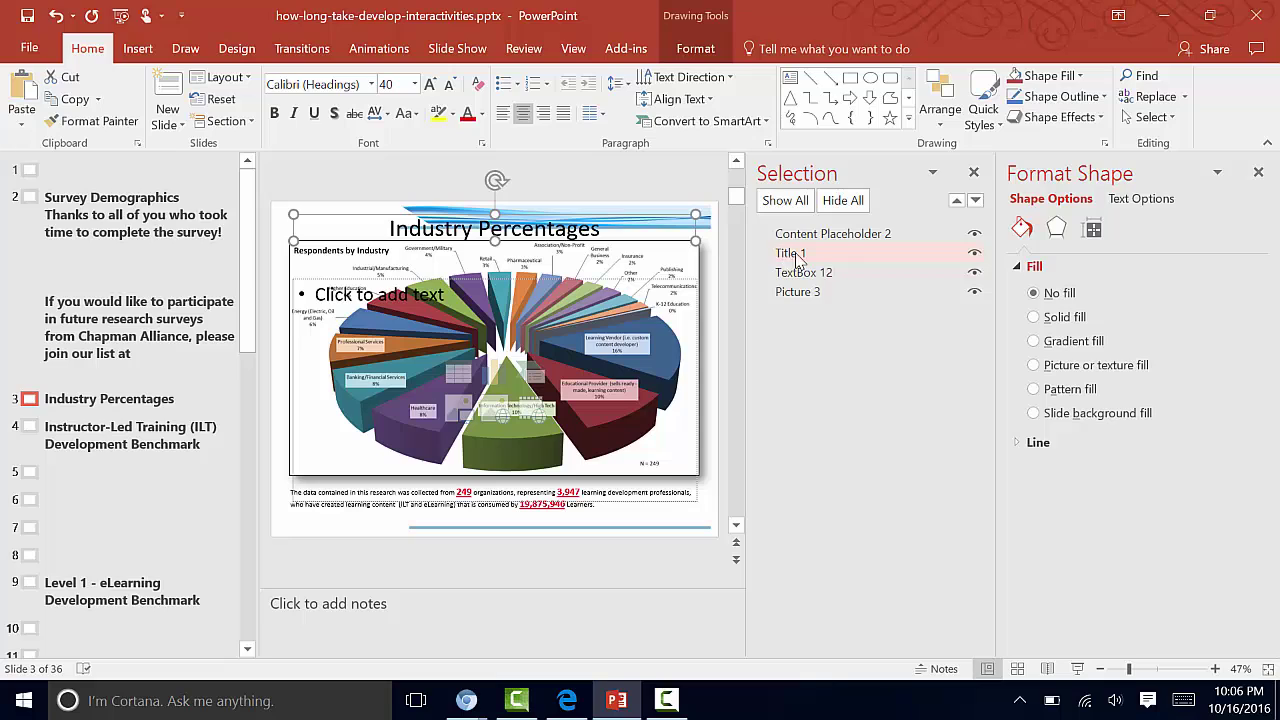
Step: Toggle Title 1's visibility off and on, then delete slide 3's empty content placeholder
{"action": "left_click", "coordinate": [975, 256]}
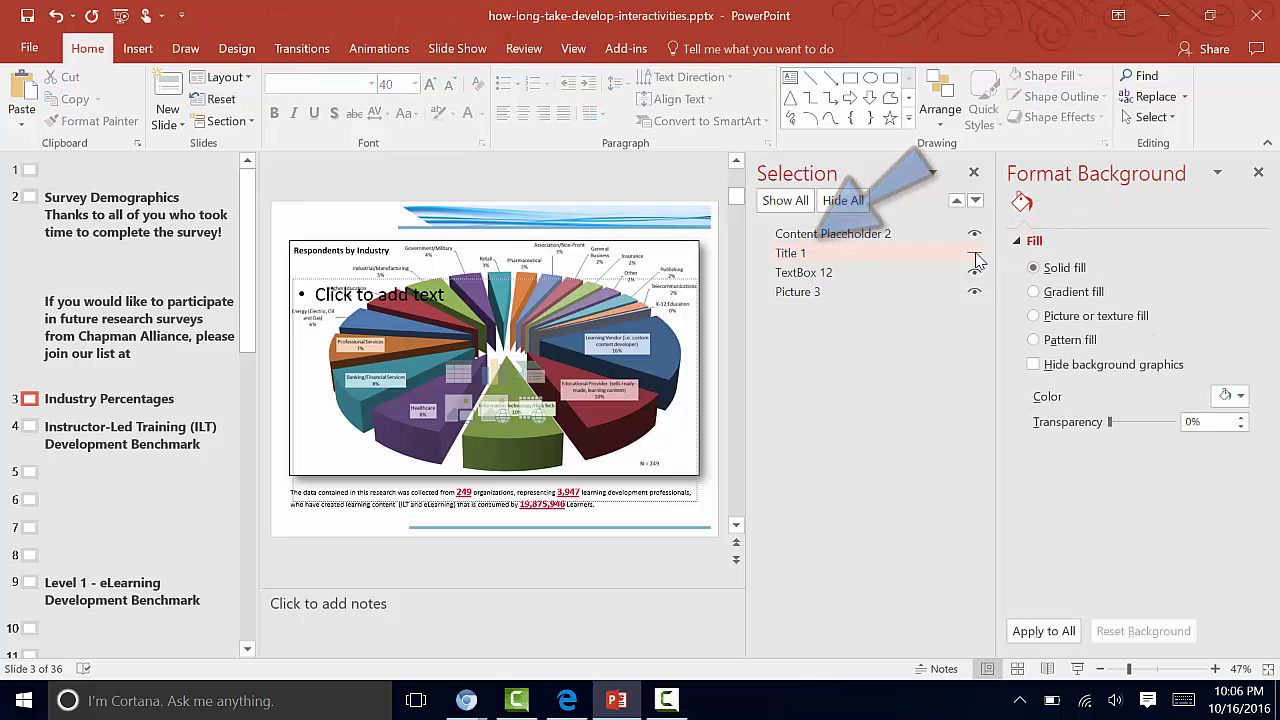
{"action": "left_click", "coordinate": [975, 256]}
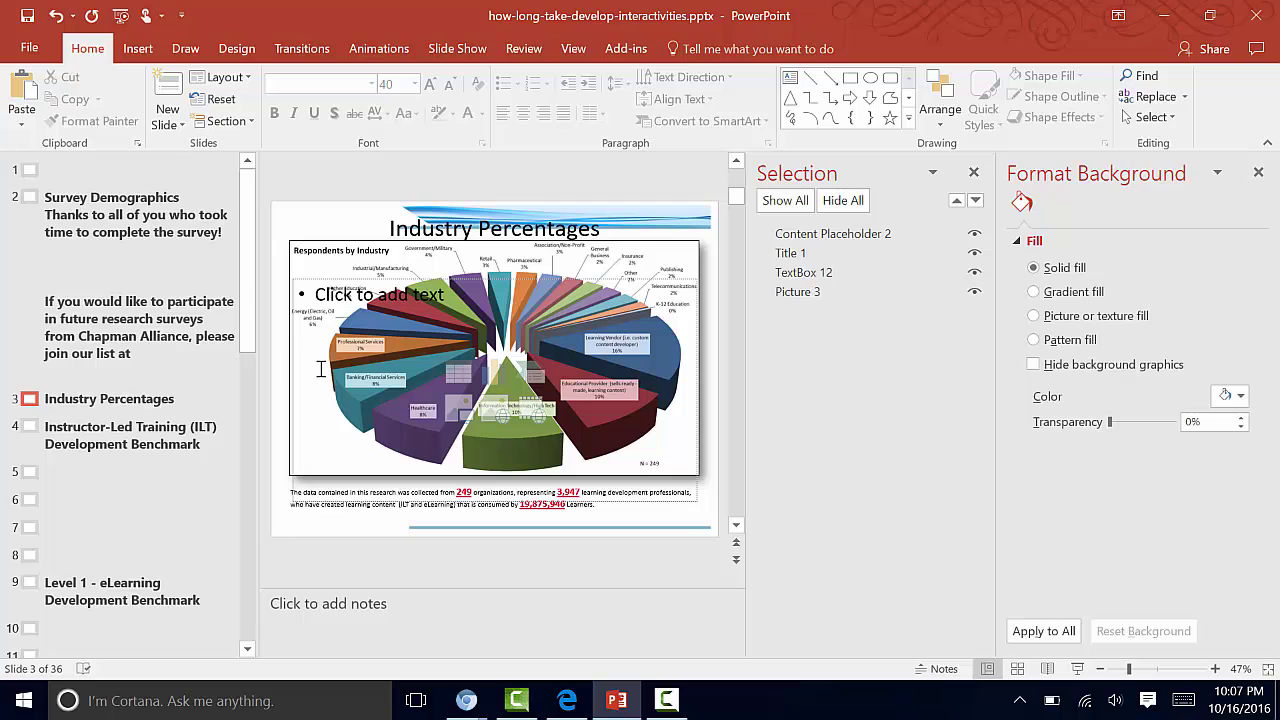
{"action": "left_click", "coordinate": [290, 370]}
{"action": "left_click", "coordinate": [296, 367]}
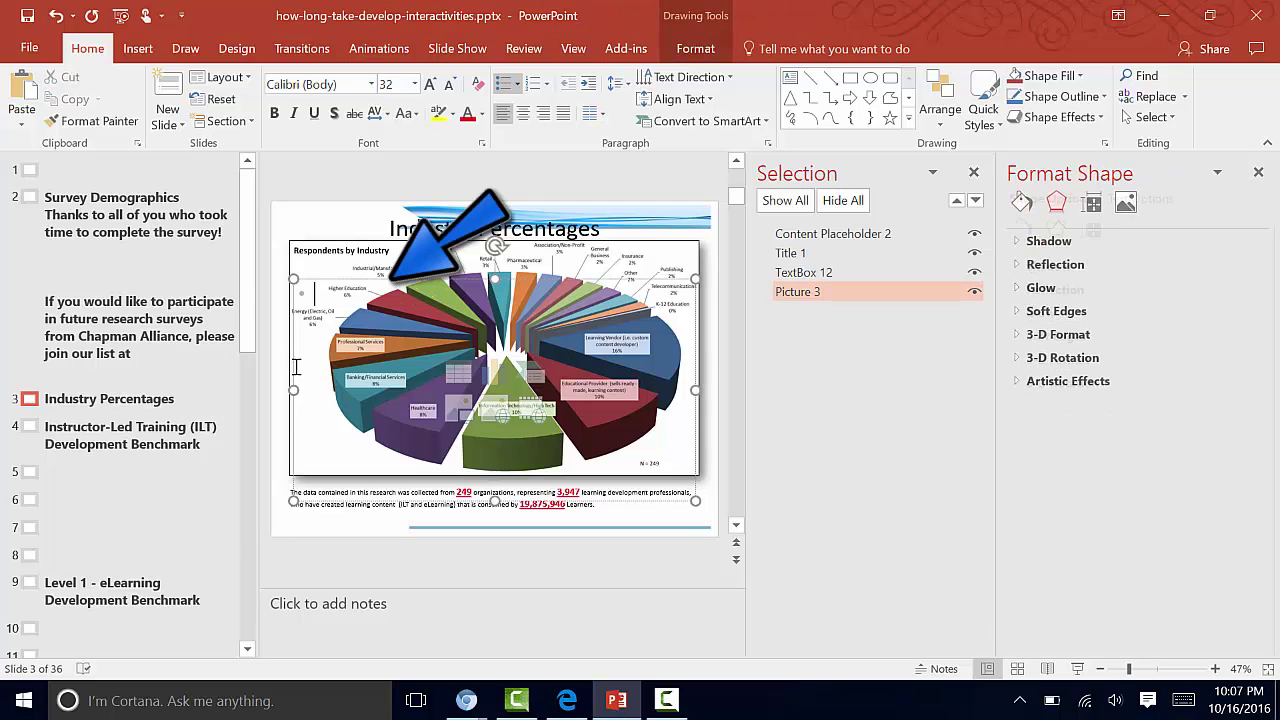
{"action": "left_click", "coordinate": [315, 279]}
{"action": "key", "text": "Delete"}
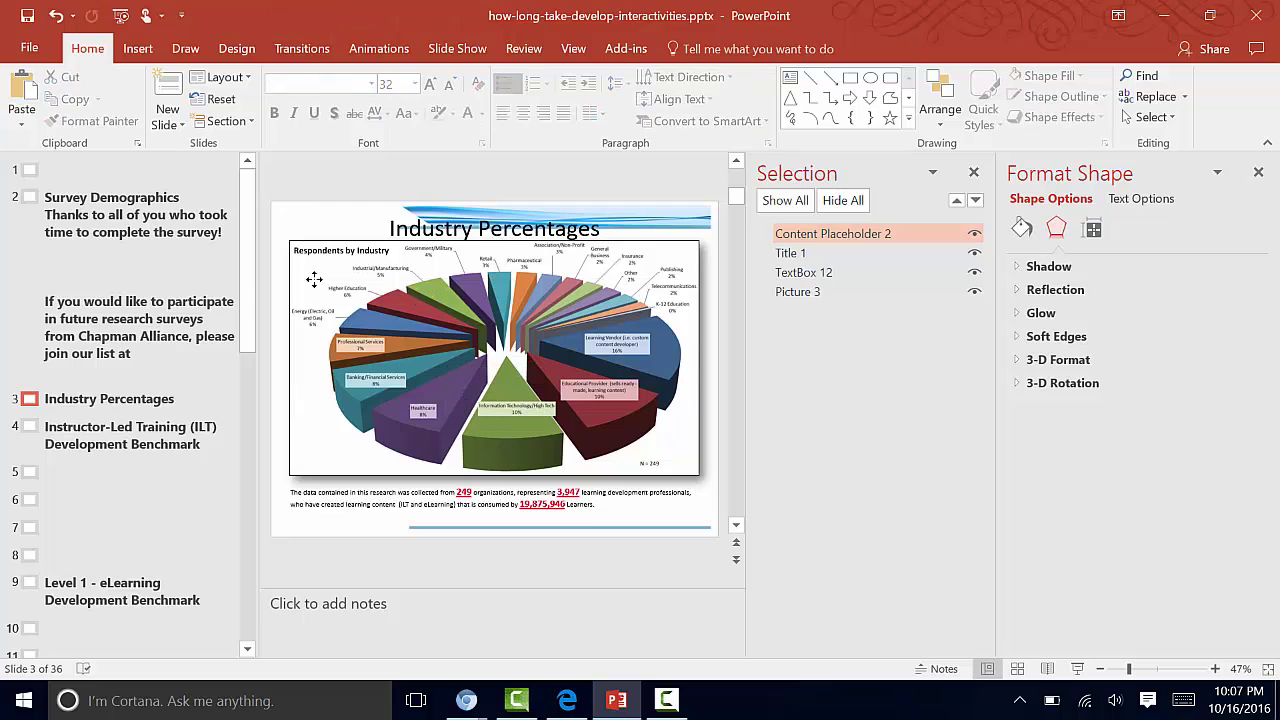